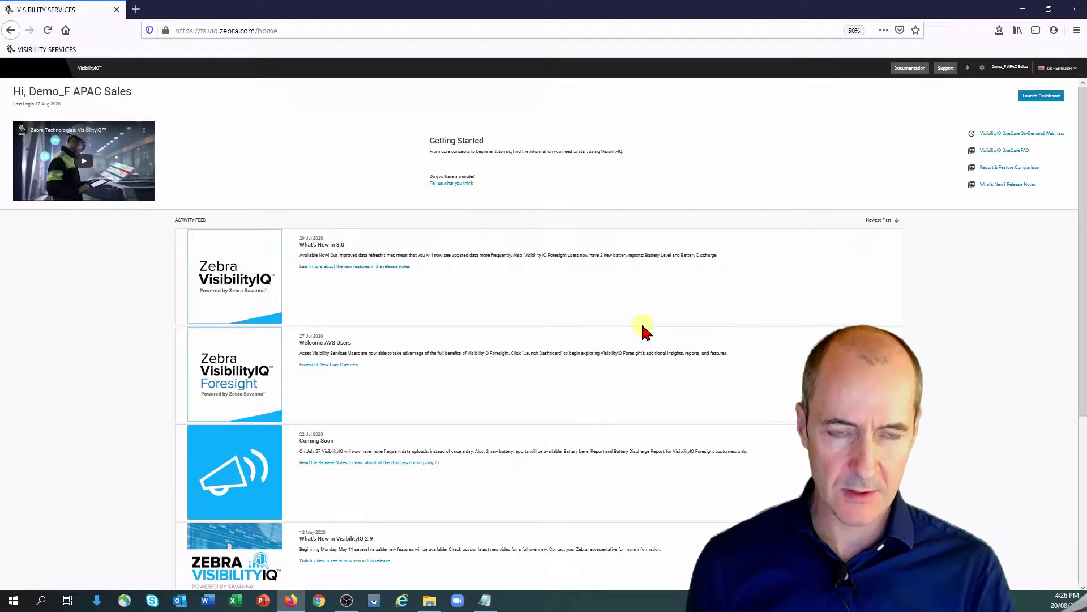
Zoom the browser in so the VisibilityIQ home page is larger and easier to read
key(ctrl+plus)
key(ctrl+plus)
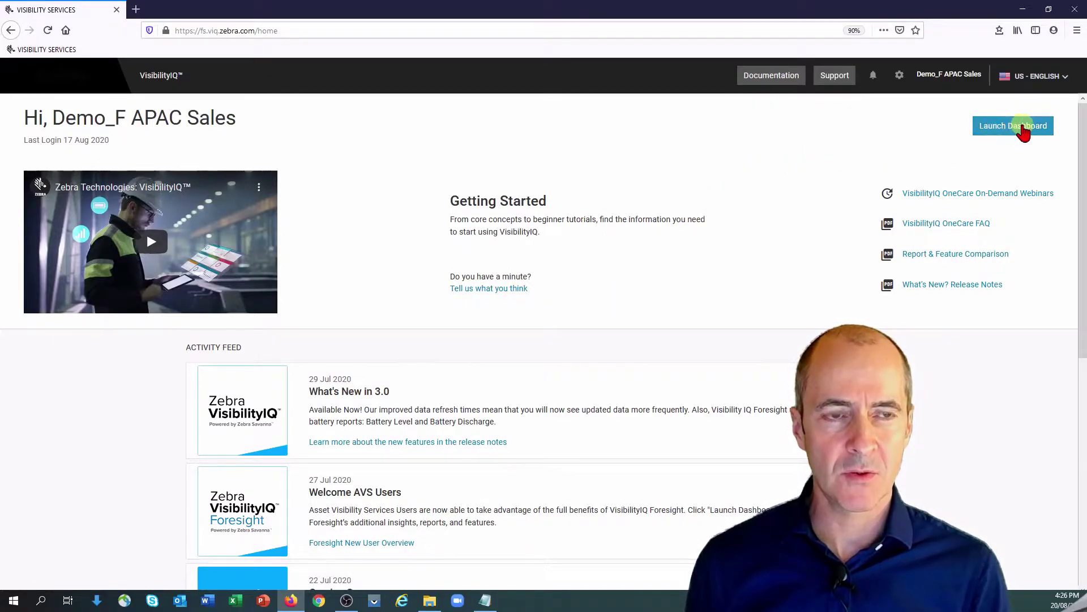
Launch the dashboard and open Demo Company 2 from the My Companies list
click(1023, 127)
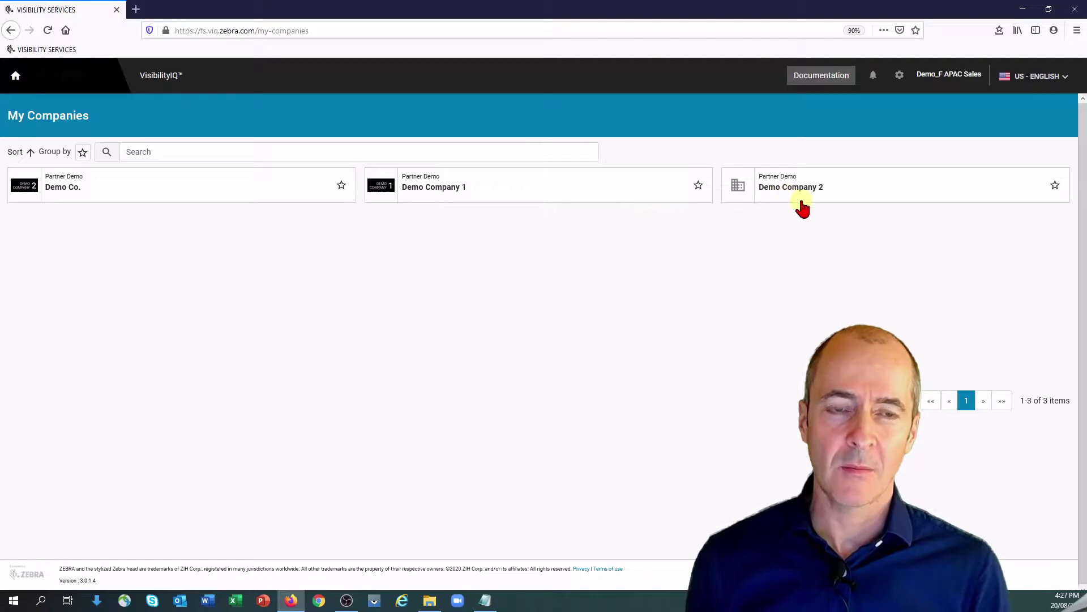
click(785, 187)
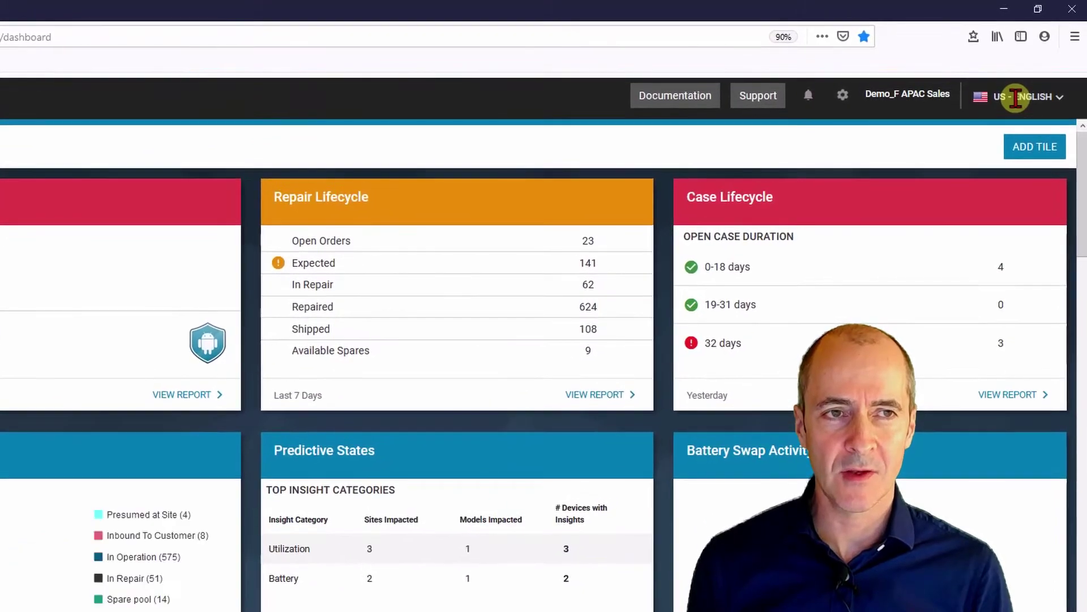
Look over the US - ENGLISH language choices and the account options without changing anything
click(1016, 98)
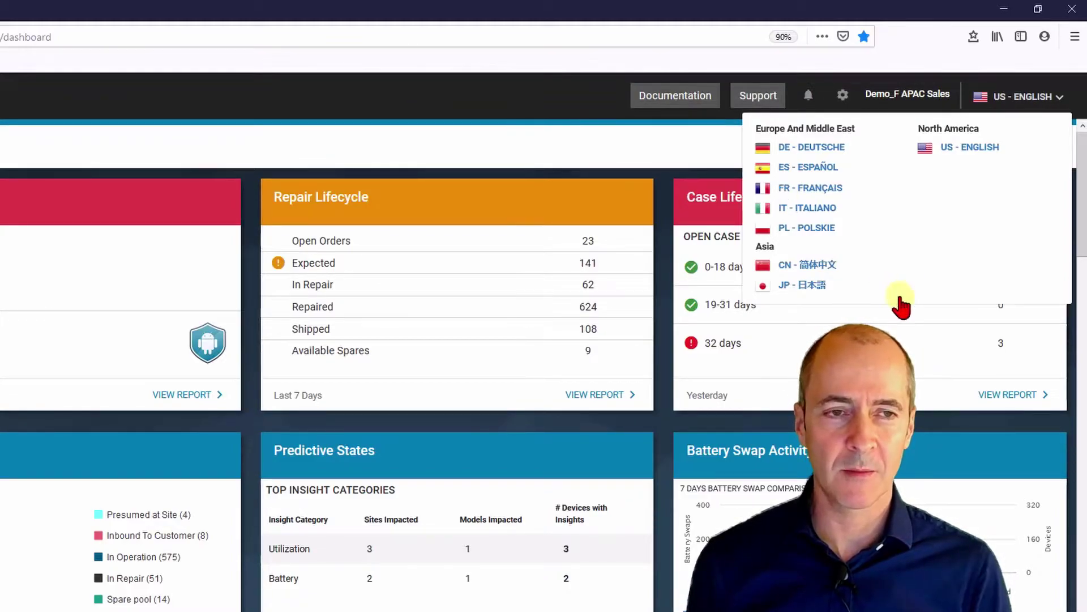
click(550, 110)
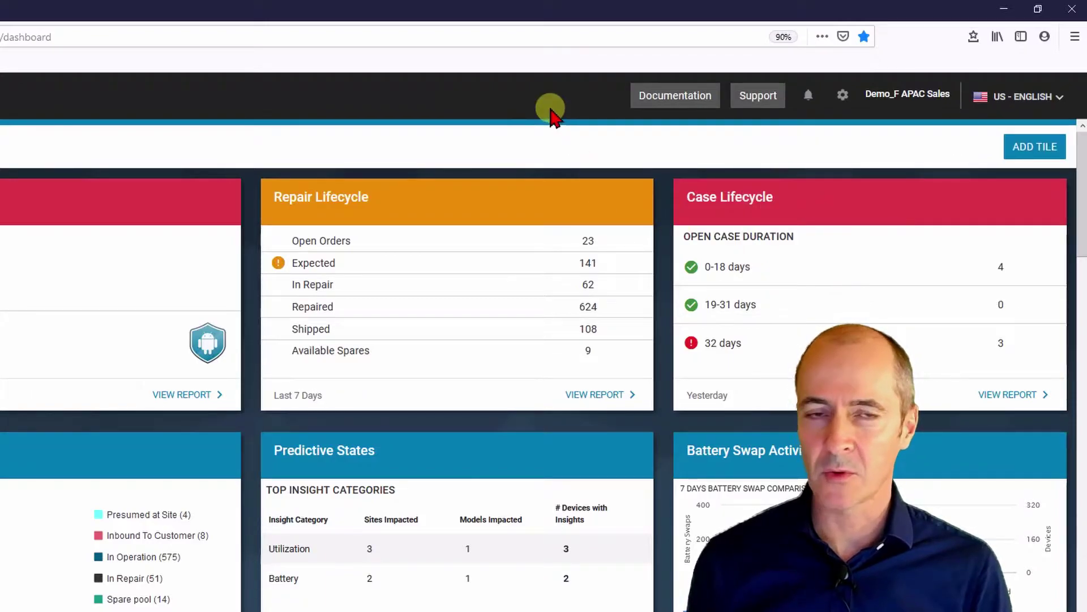
click(846, 99)
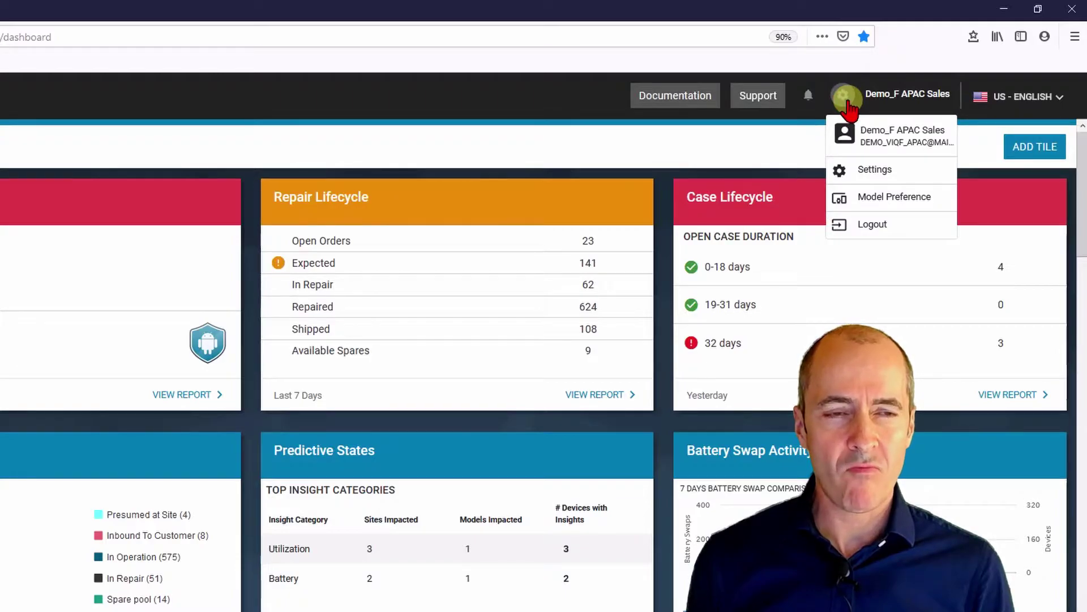
click(886, 136)
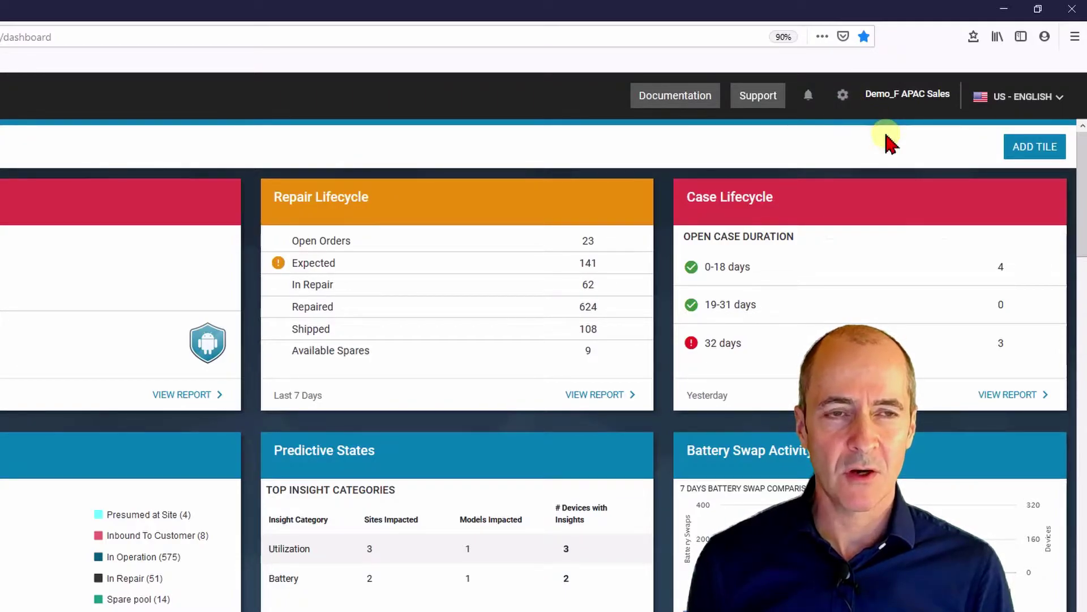
Review the date, time and time-zone settings unchanged, then bring the account options back up
click(842, 96)
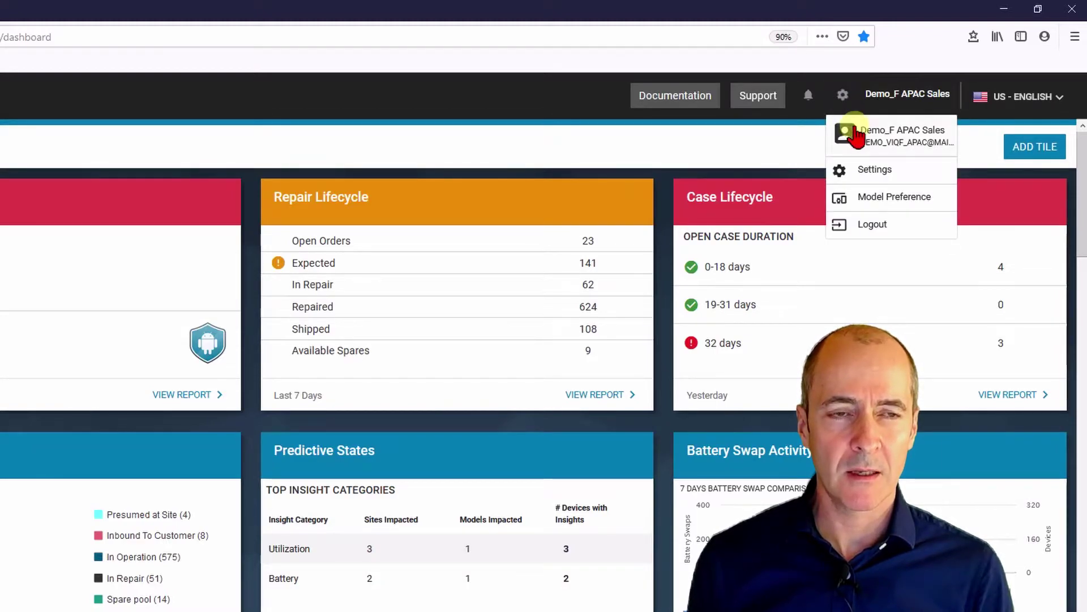
click(862, 169)
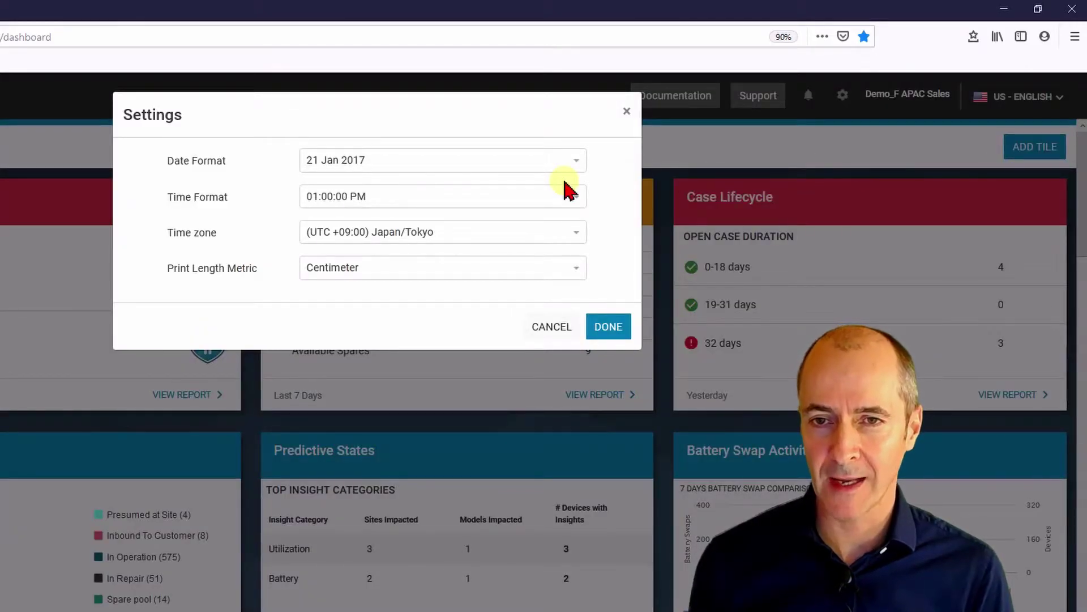
click(627, 112)
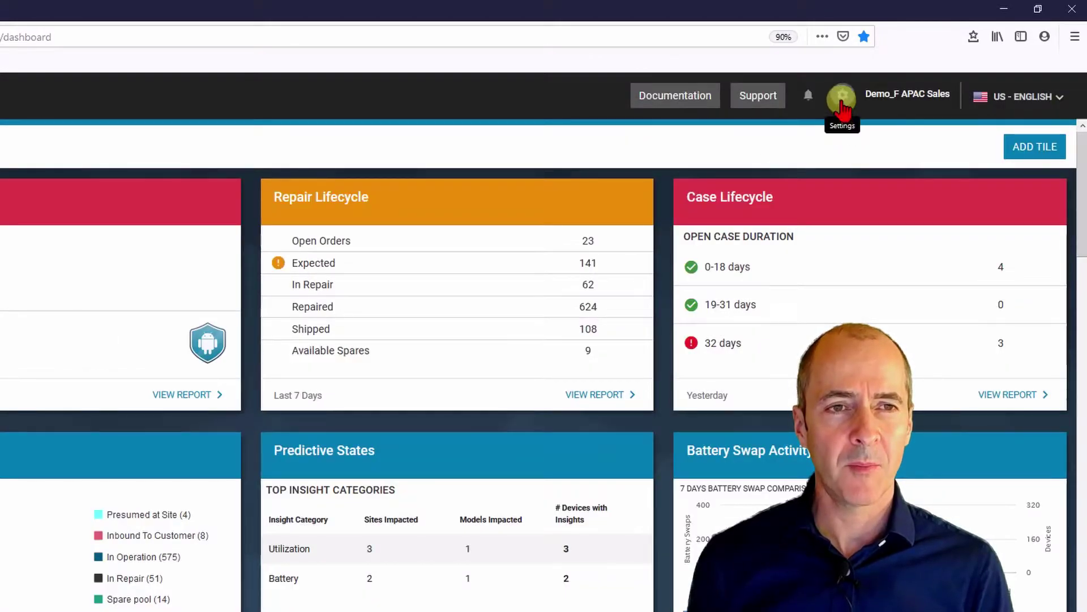
click(842, 107)
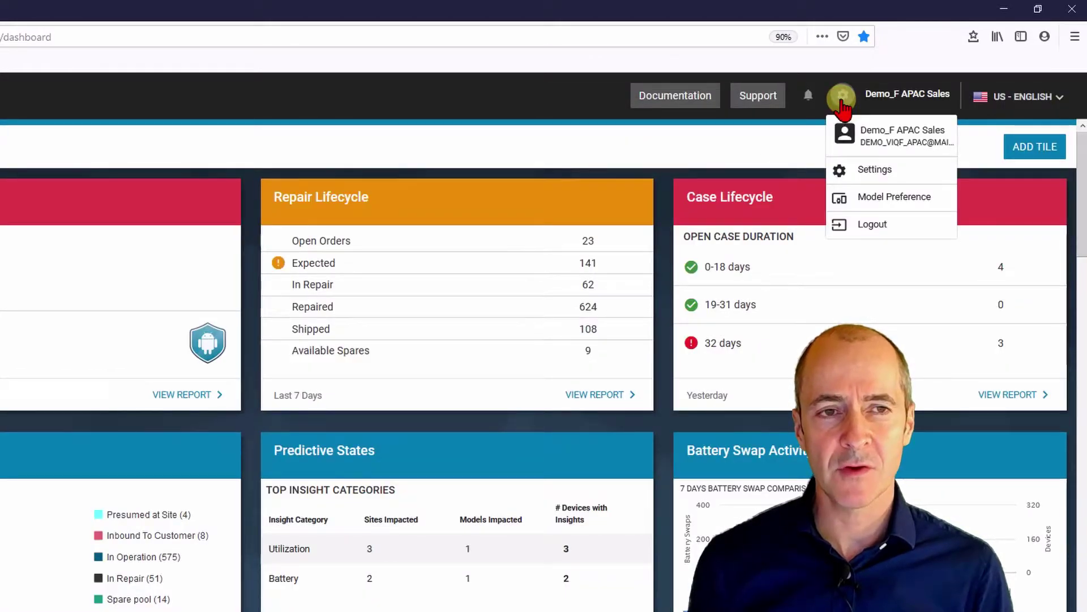
click(887, 199)
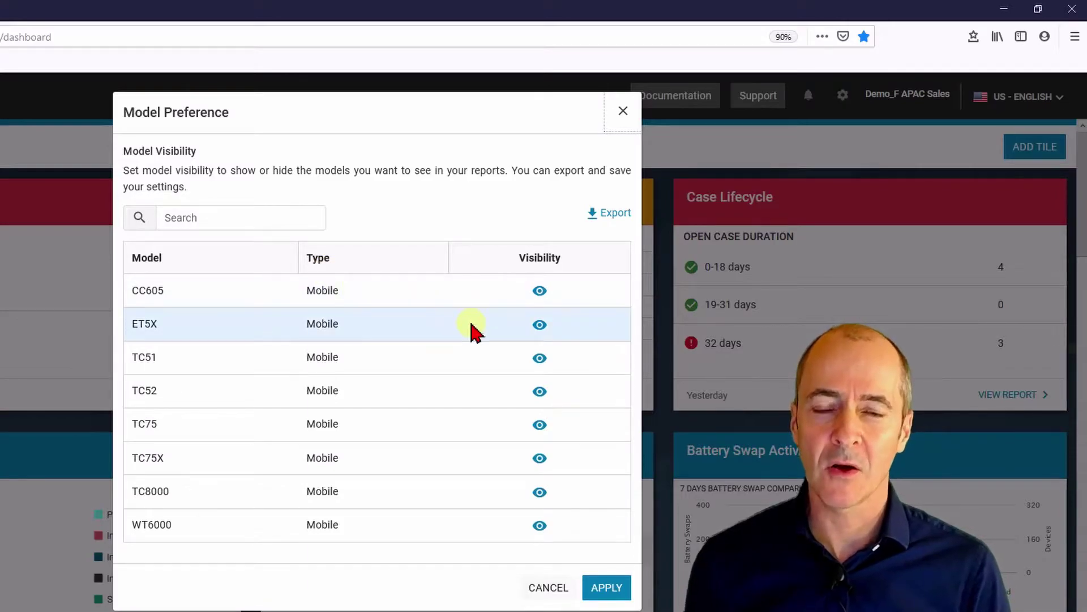
click(540, 325)
click(540, 358)
click(540, 390)
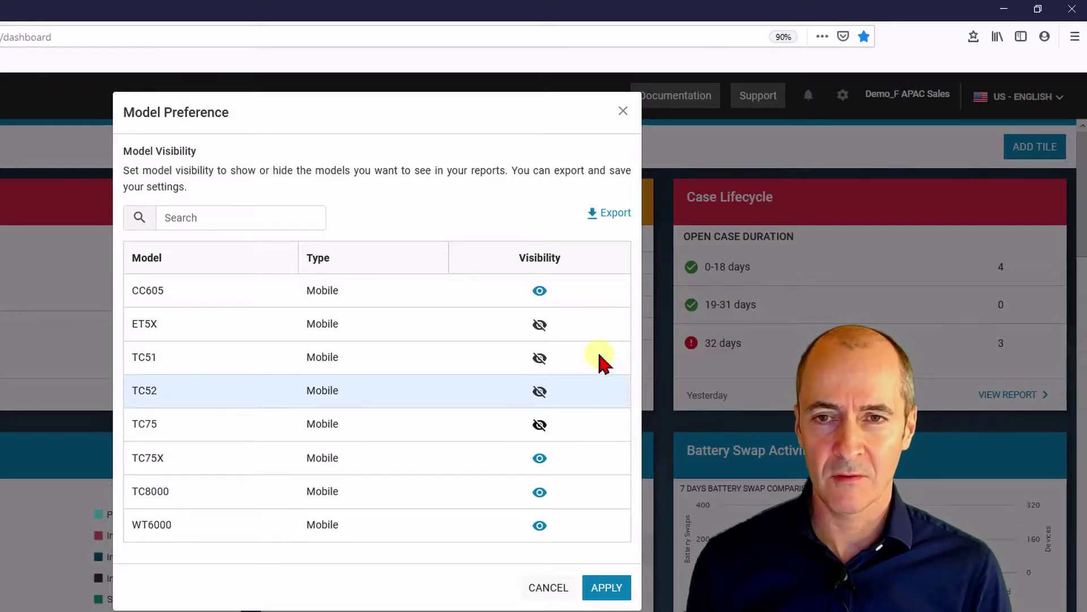
click(547, 589)
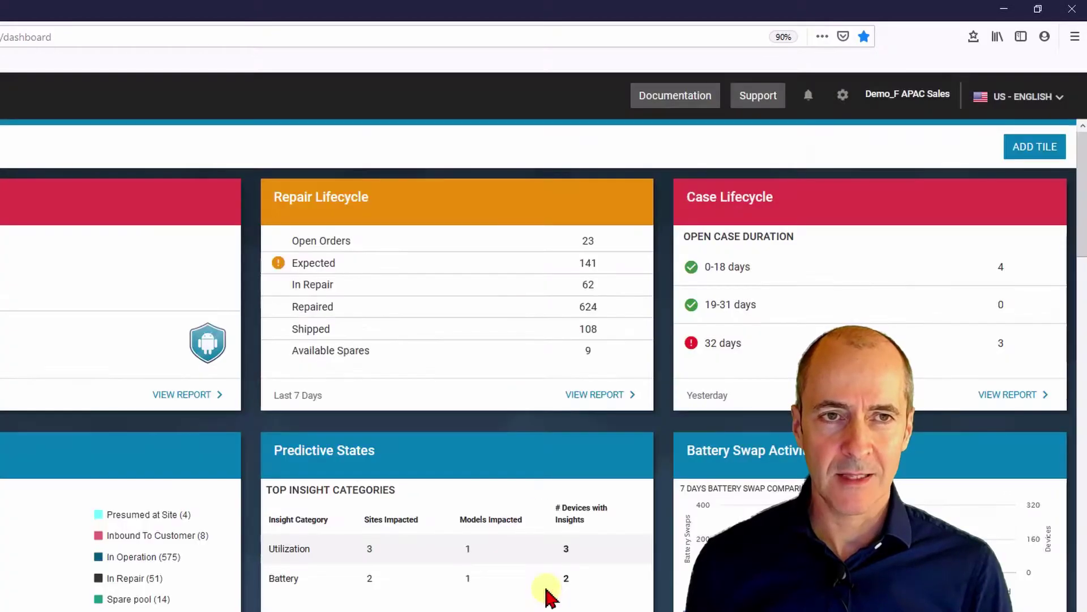
Check notifications and the Support menu, then open the Documentation page of videos and guides
click(811, 97)
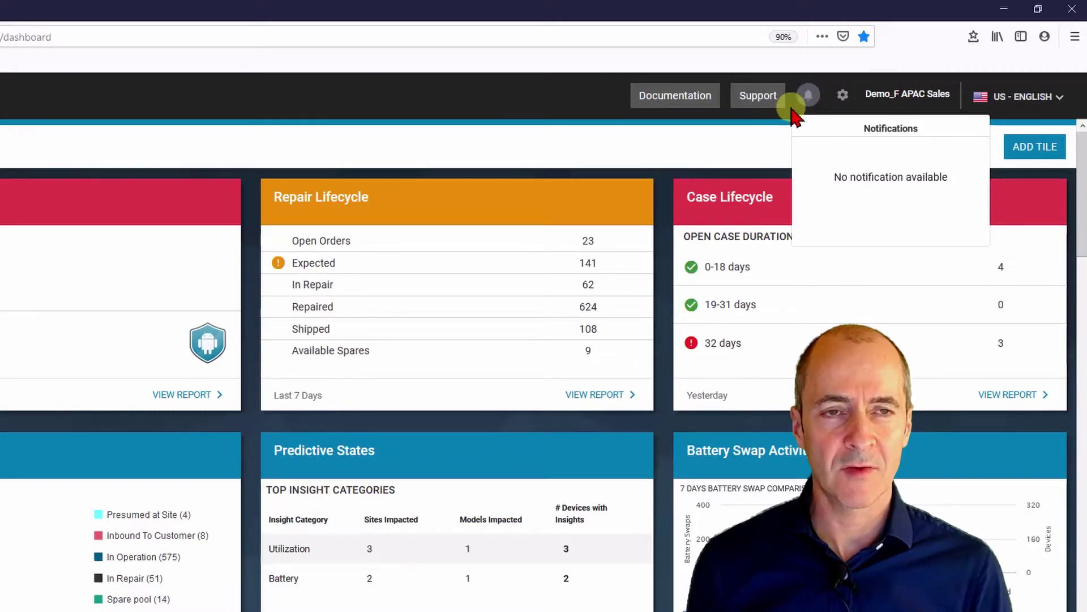
click(755, 97)
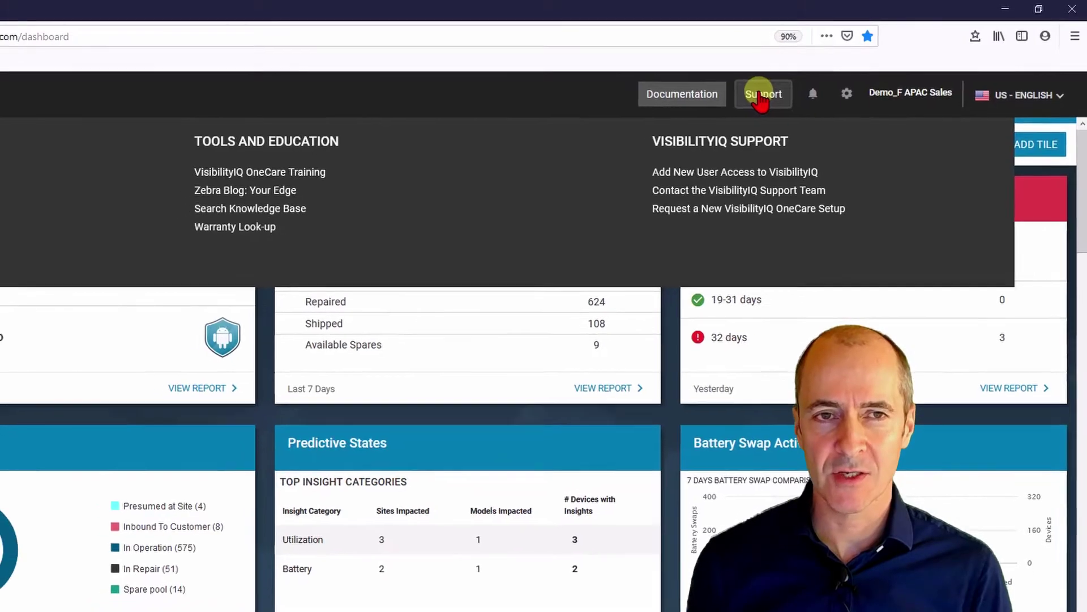
click(710, 89)
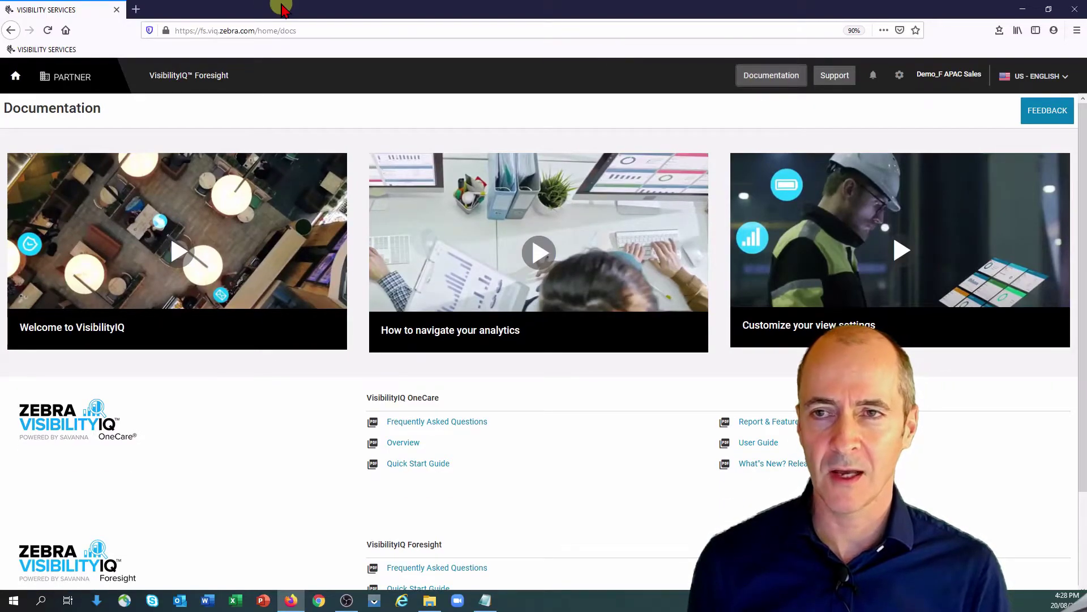
Go back to the Foresight dashboard and list the companies available in the sidebar
click(10, 31)
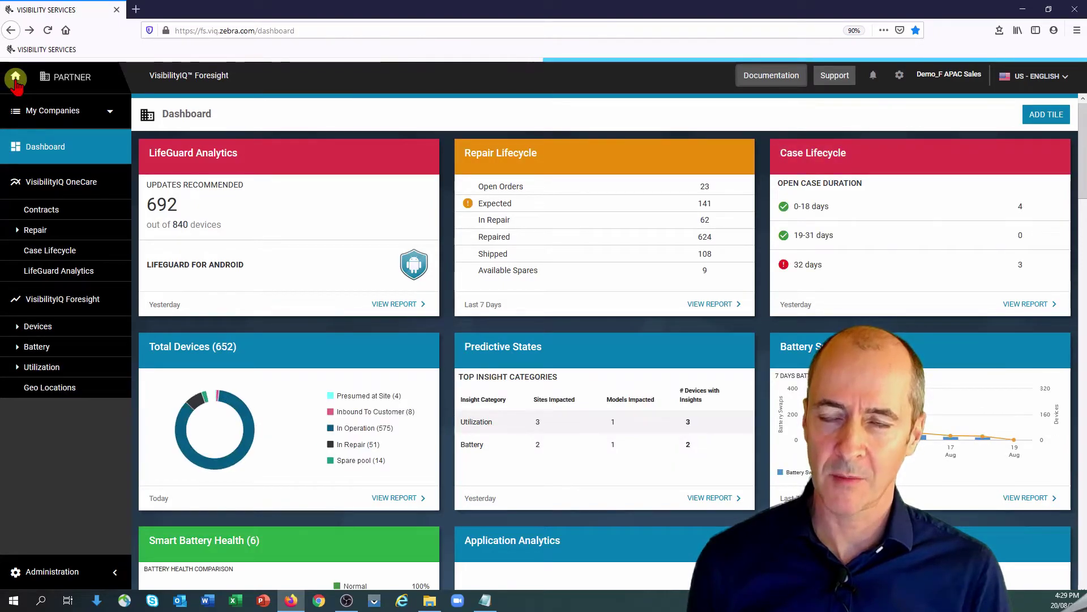
click(110, 111)
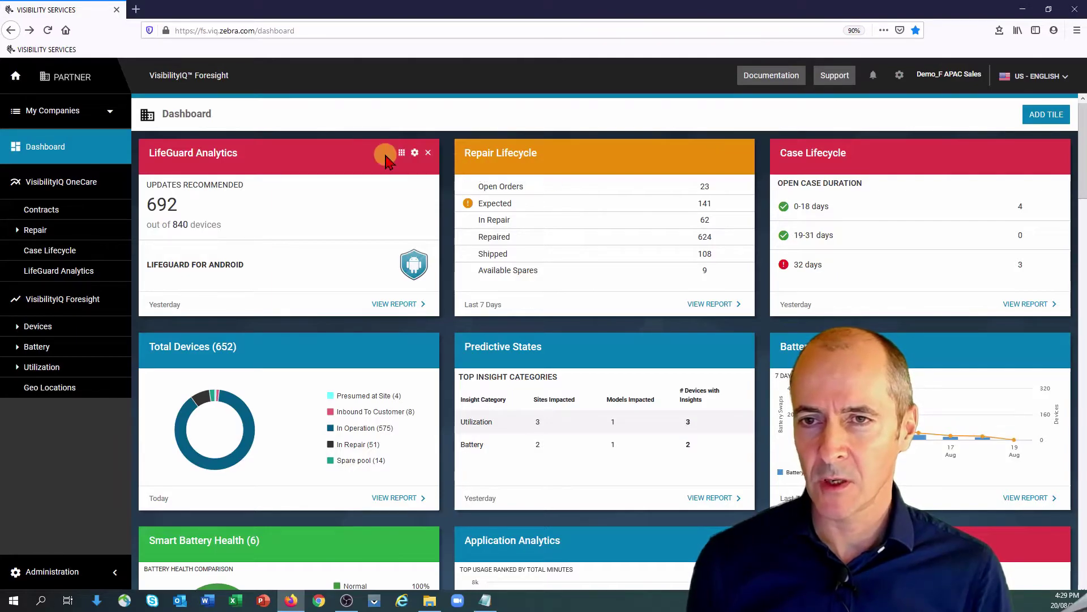
Move the LifeGuard Analytics tile to the middle slot, cancelling removal of the Repair Lifecycle tile
drag(389, 153, 650, 169)
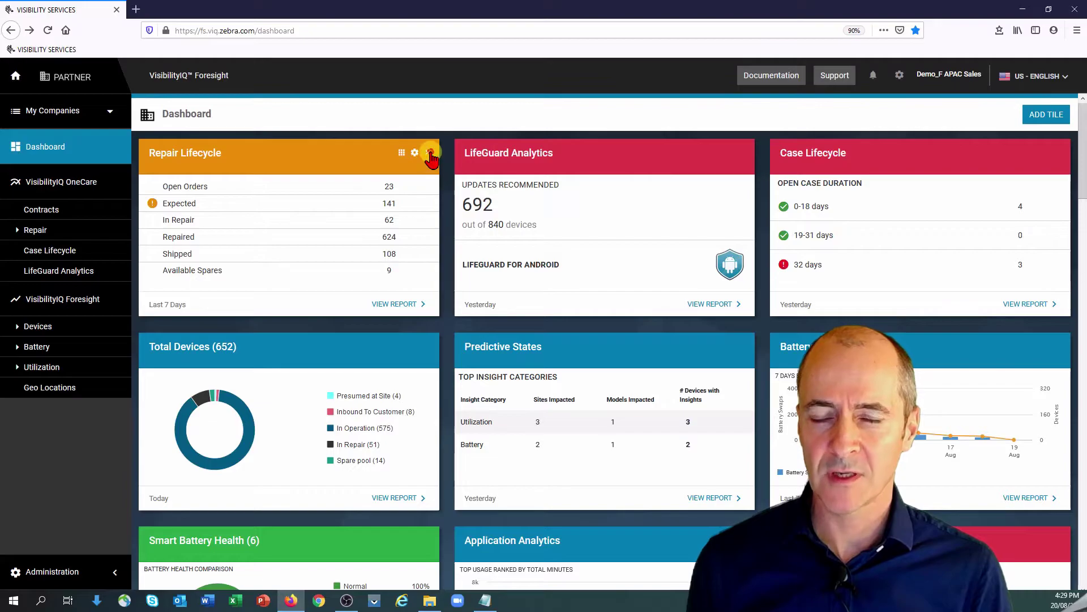
click(430, 153)
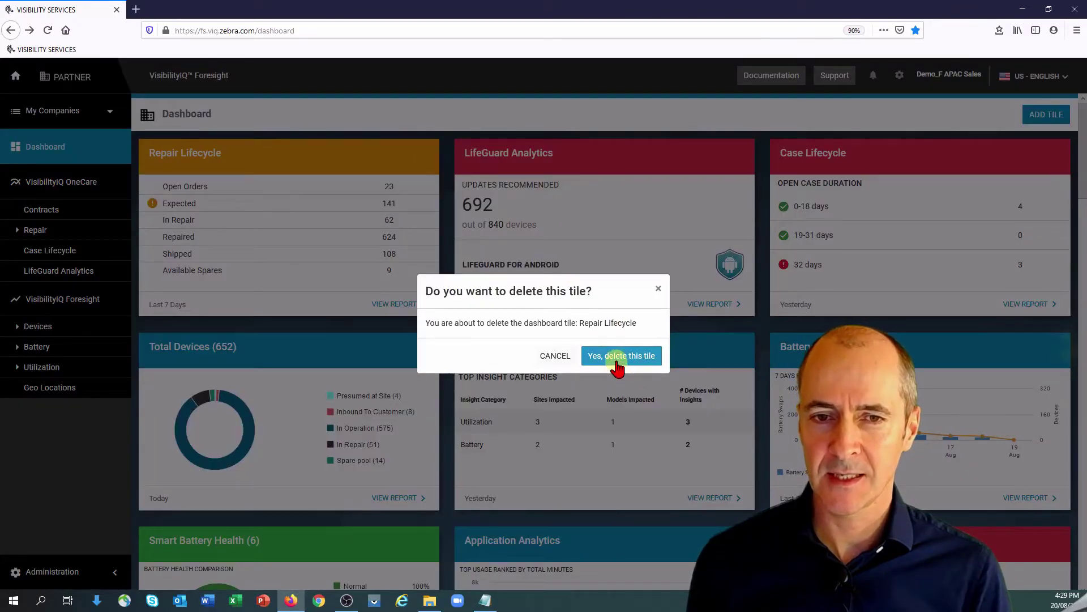
click(658, 290)
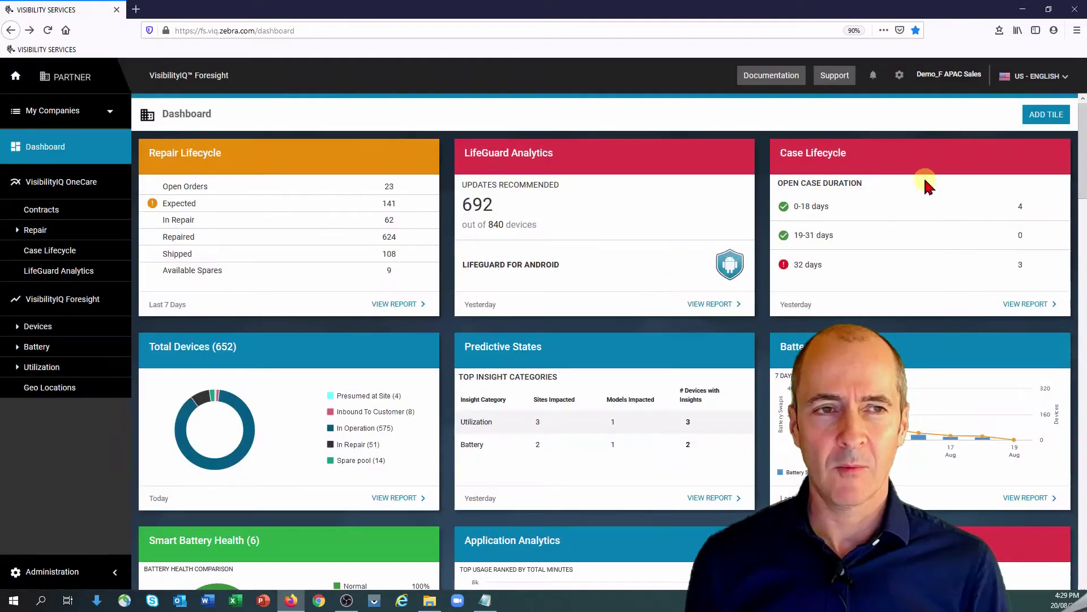
Add the Repair Lifecycle, Repair Return Rate, Repair Repeat Rate and Case Lifecycle tiles from the Tile Library
click(1047, 115)
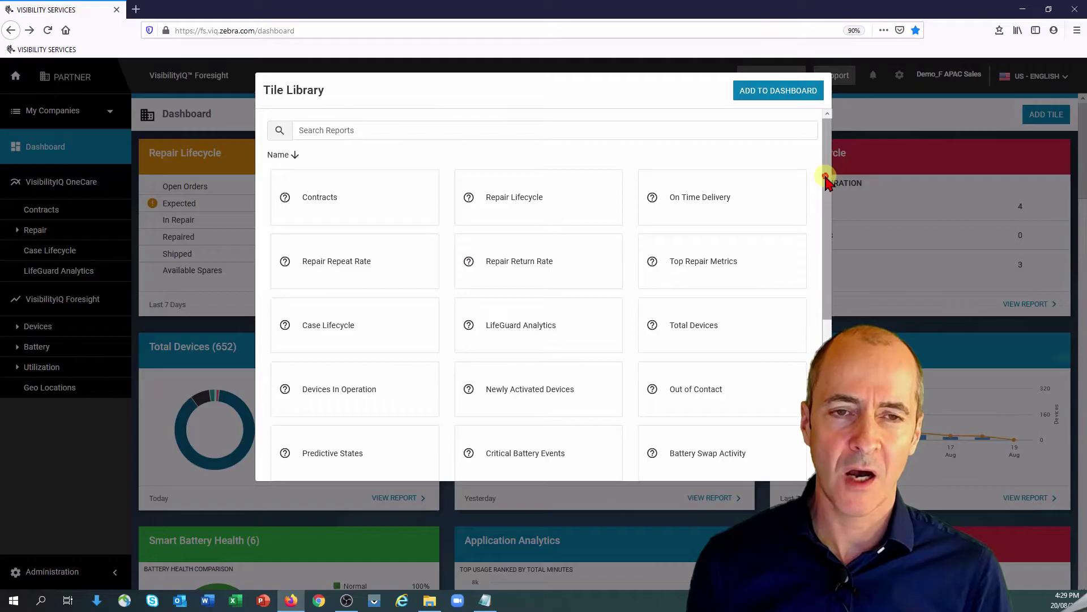
mouse_move(826, 182)
mouse_down()
mouse_move(815, 333)
mouse_move(825, 150)
mouse_up()
click(559, 199)
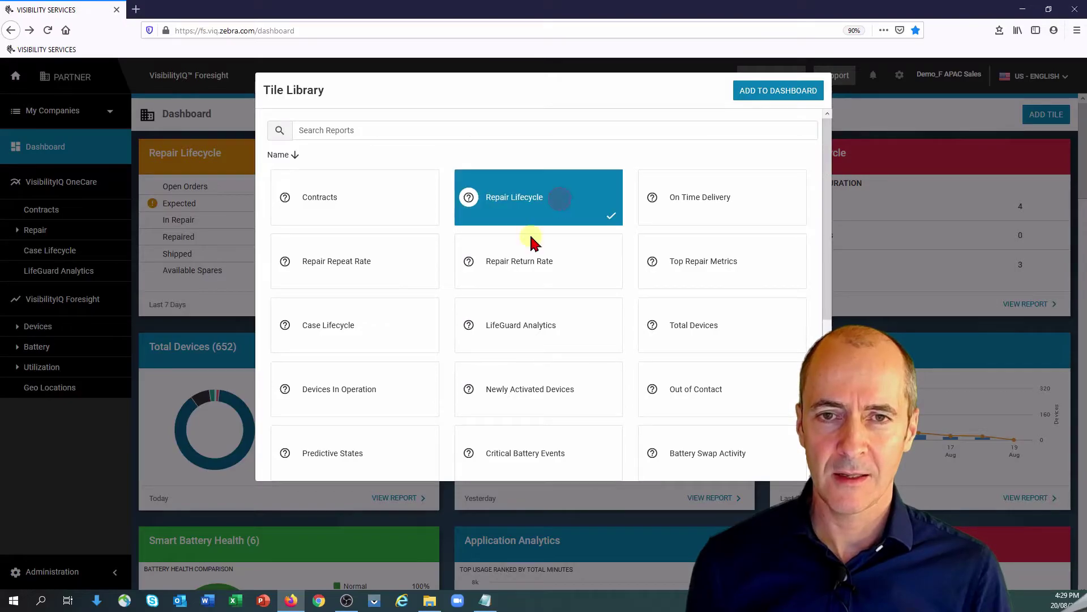
click(513, 266)
click(402, 265)
click(339, 335)
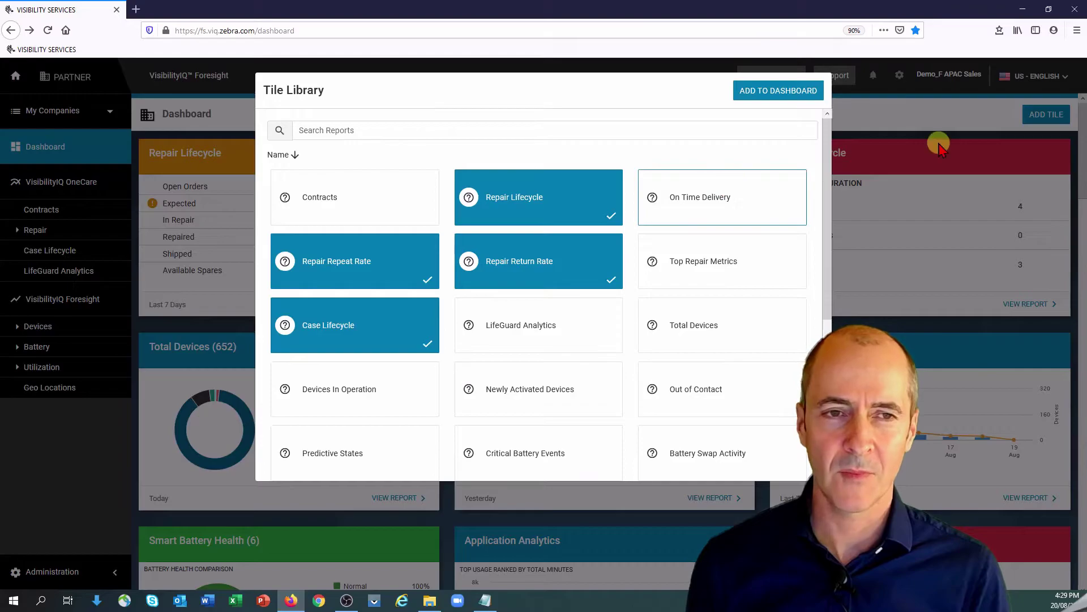
click(966, 111)
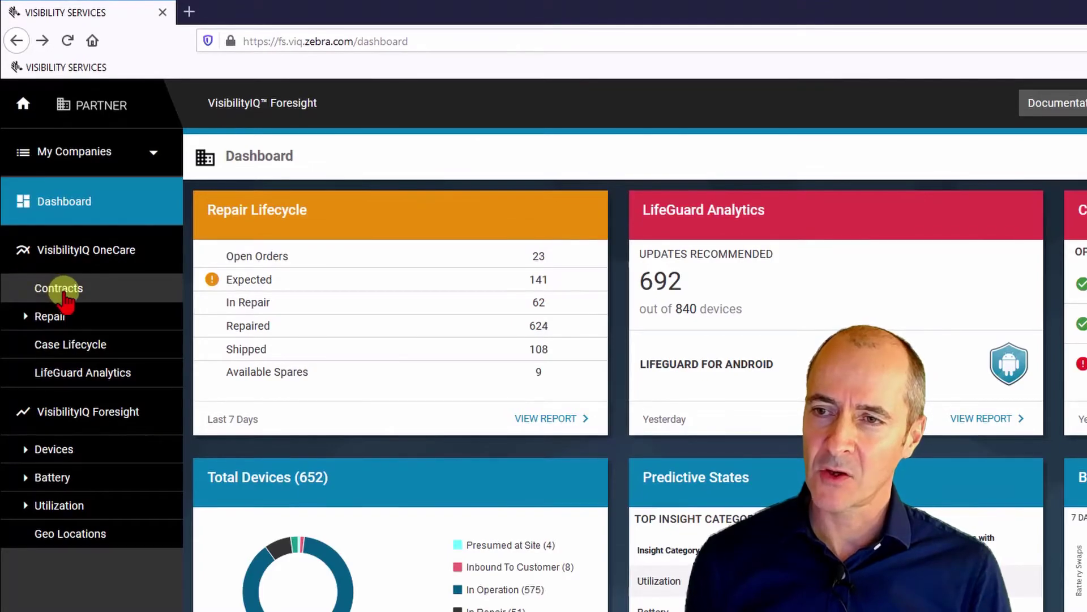
Expand the Repair report group in the sidebar, then show the VisibilityIQ Foresight report groups
click(25, 318)
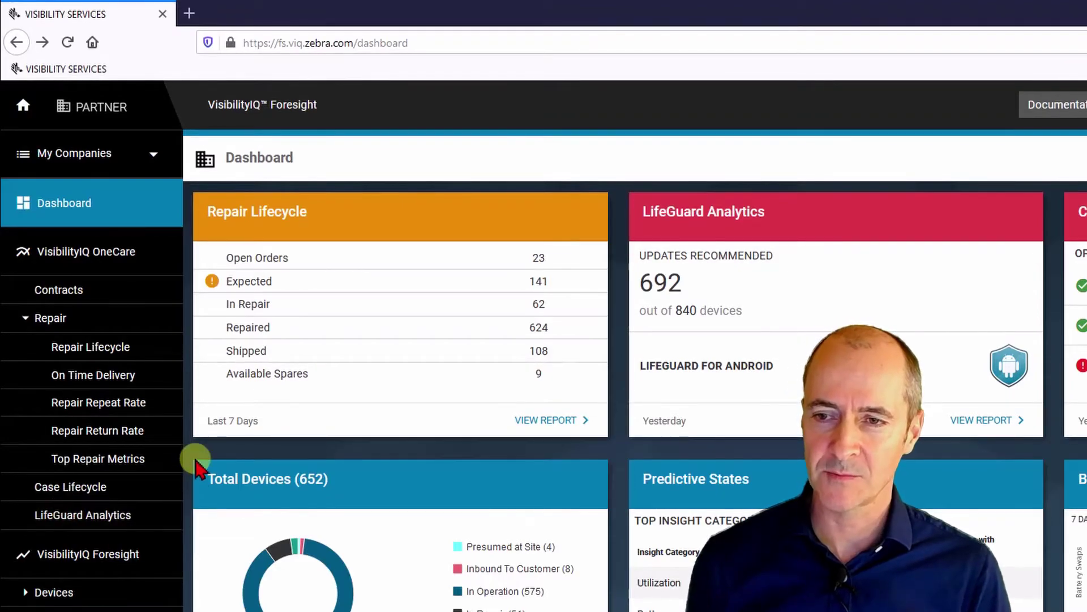
click(17, 558)
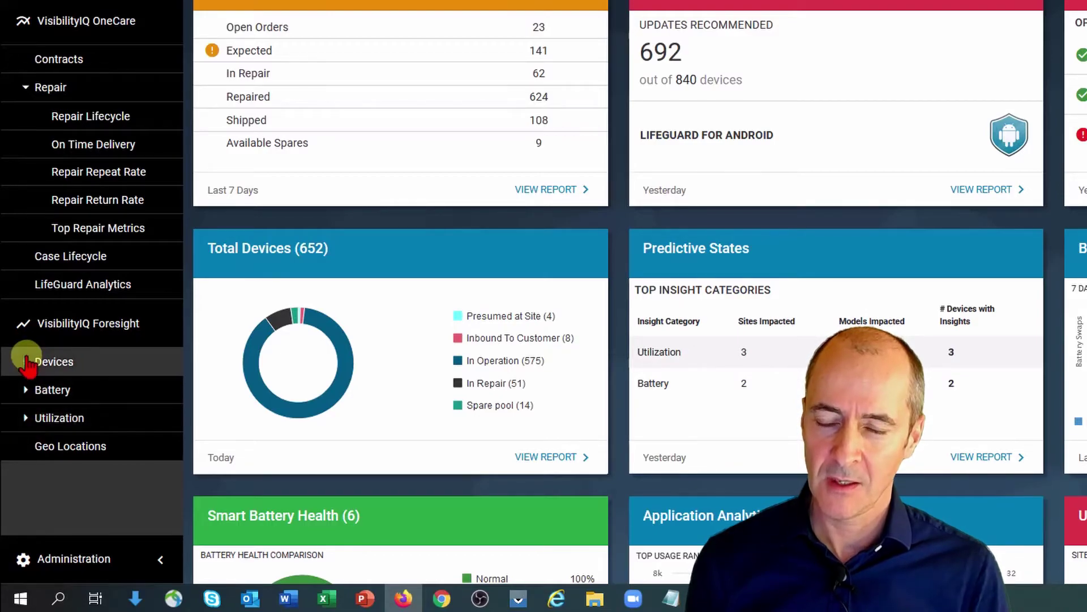
Expand the Devices, Battery and Utilization groups in the sidebar to list all their reports
click(28, 362)
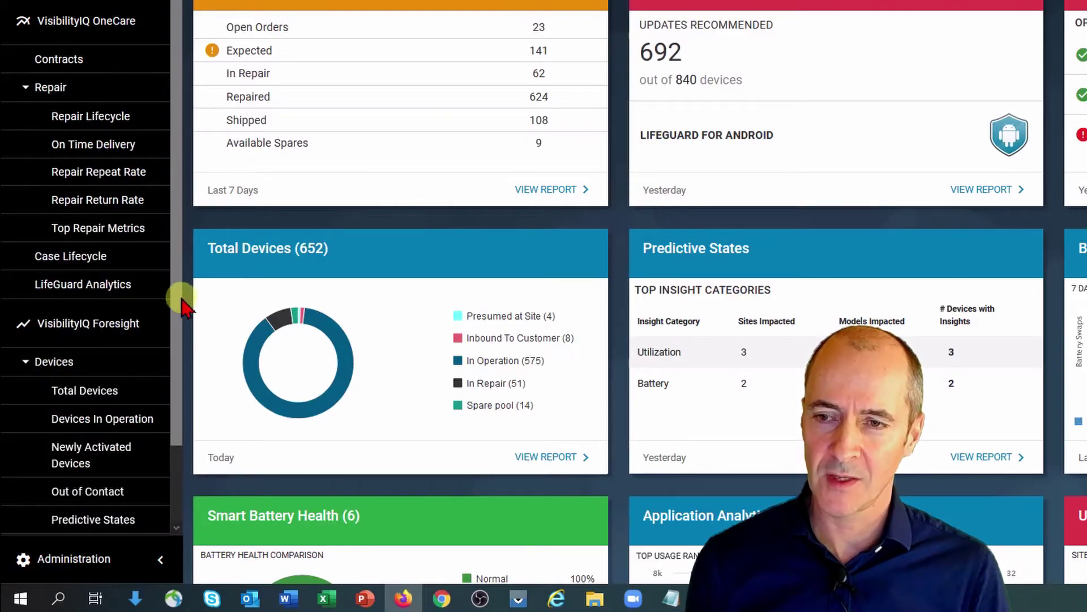
scroll(172, 339, down, 1)
scroll(170, 334, down, 3)
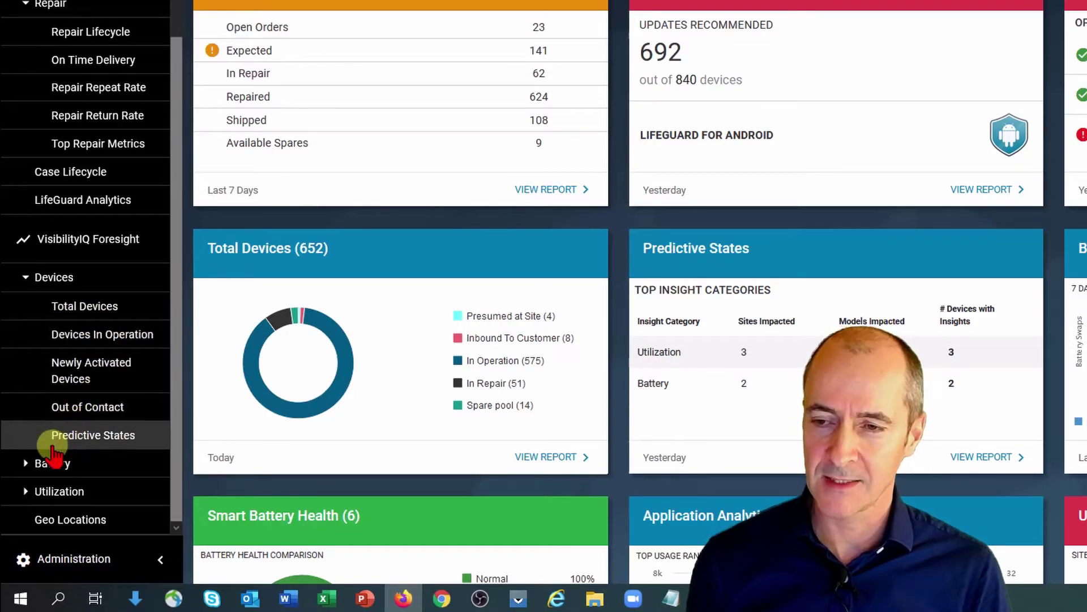
click(25, 462)
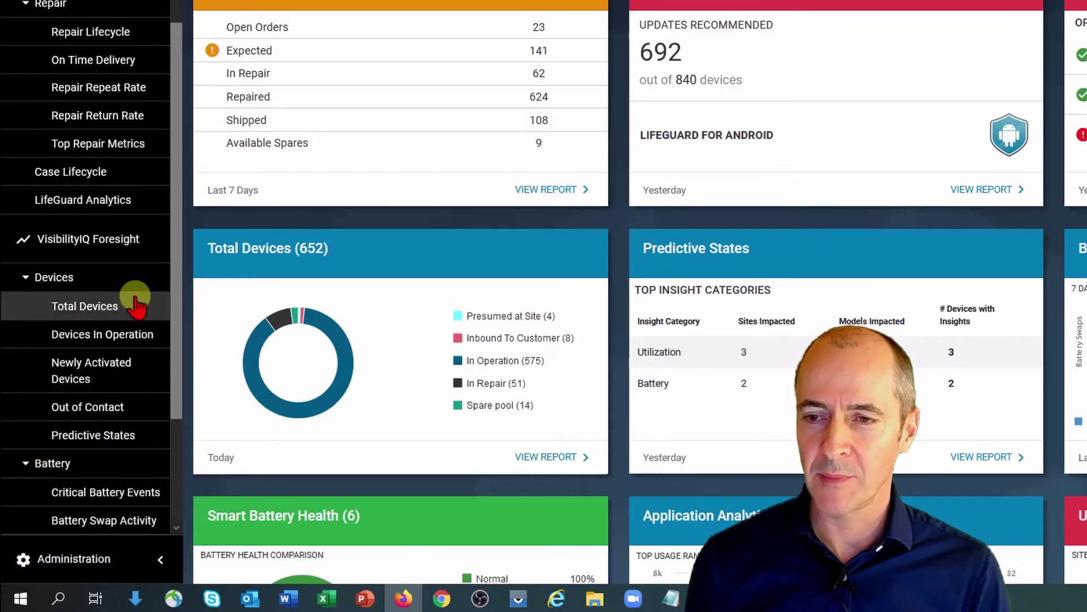
scroll(153, 359, down, 3)
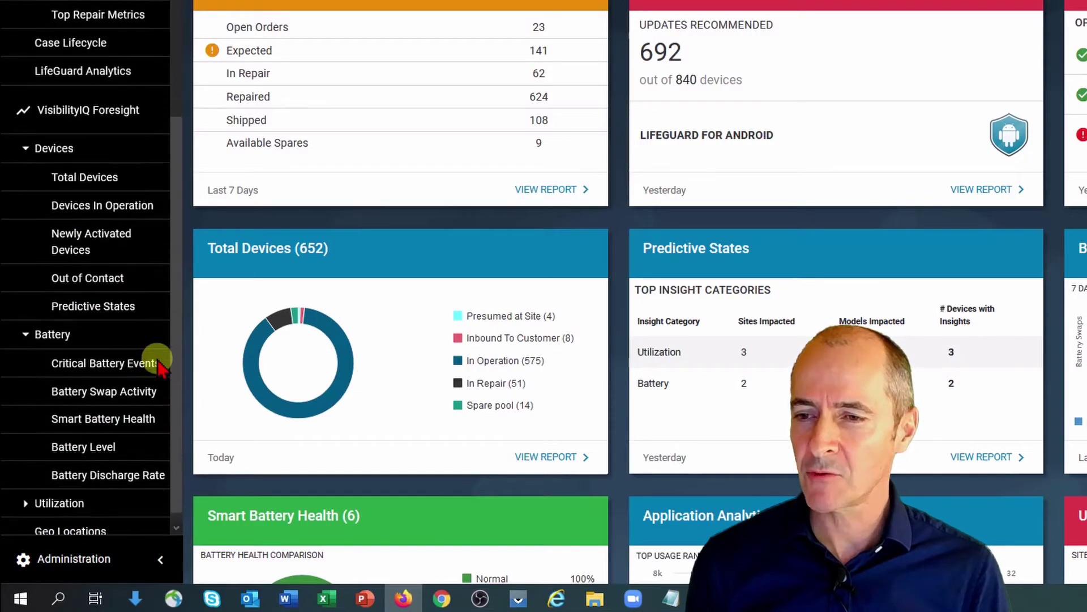
scroll(155, 366, down, 1)
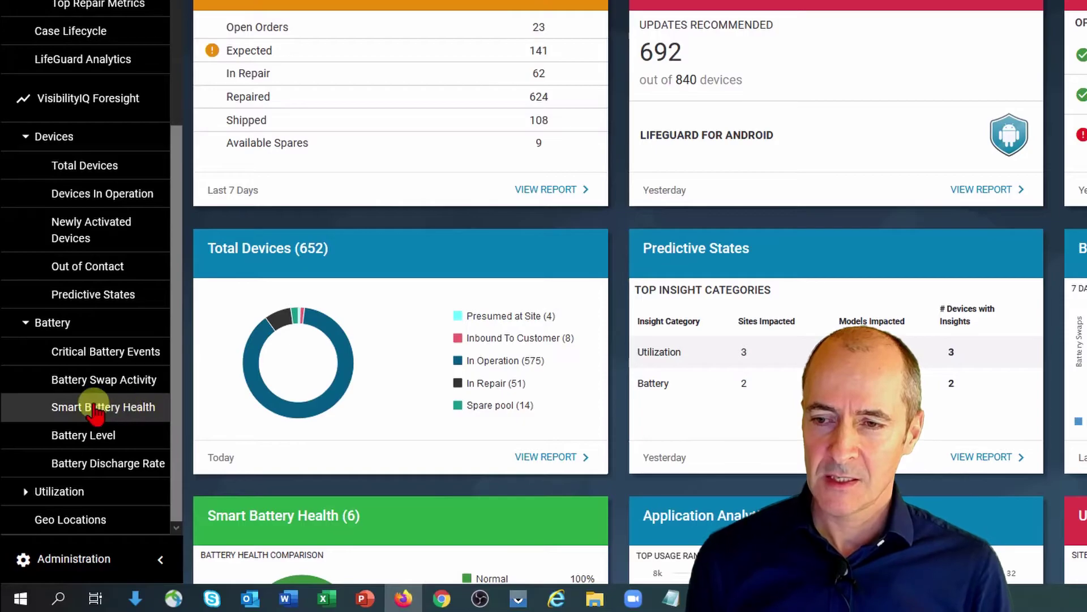
click(22, 486)
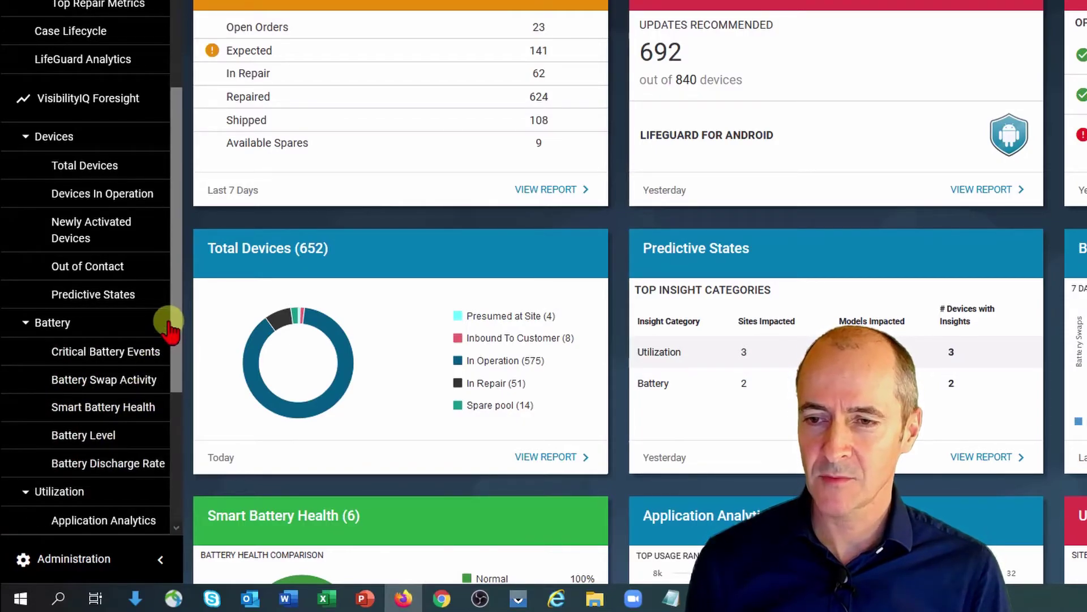
scroll(164, 396, down, 4)
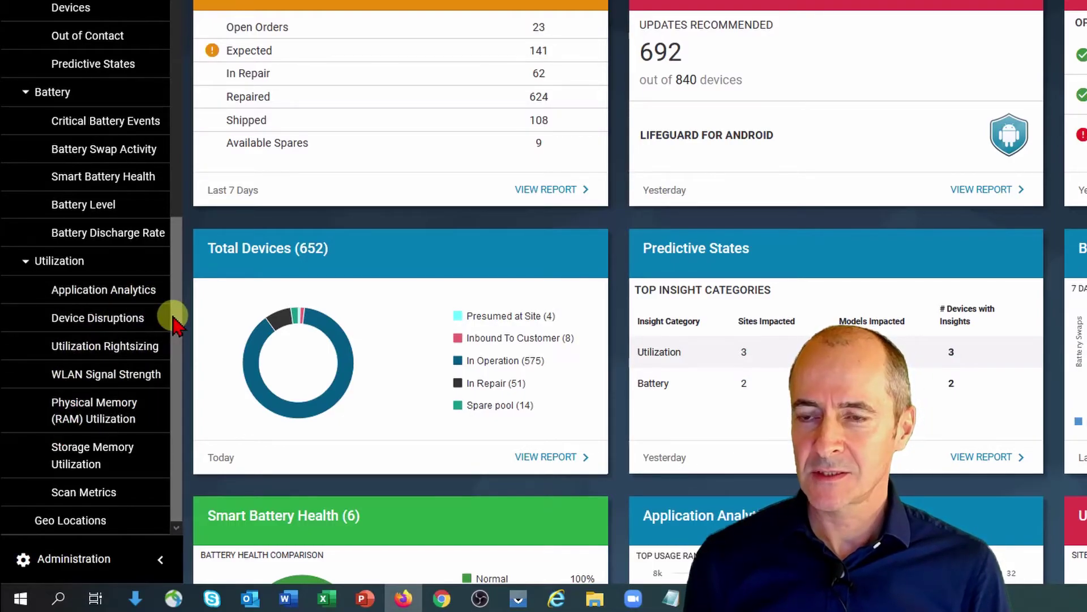
drag(176, 322, 170, 79)
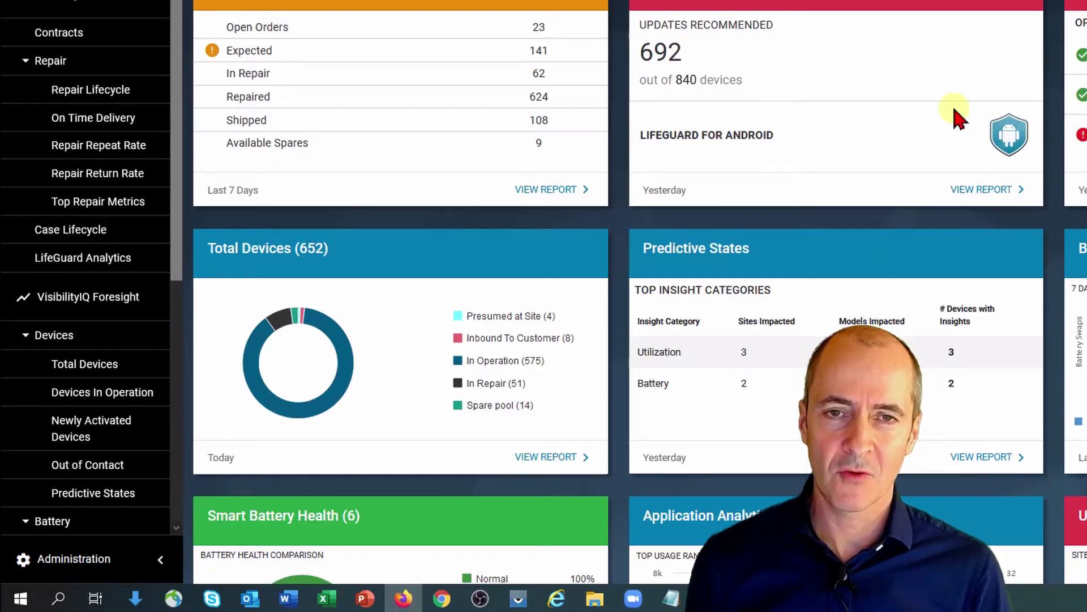
mouse_move(949, 252)
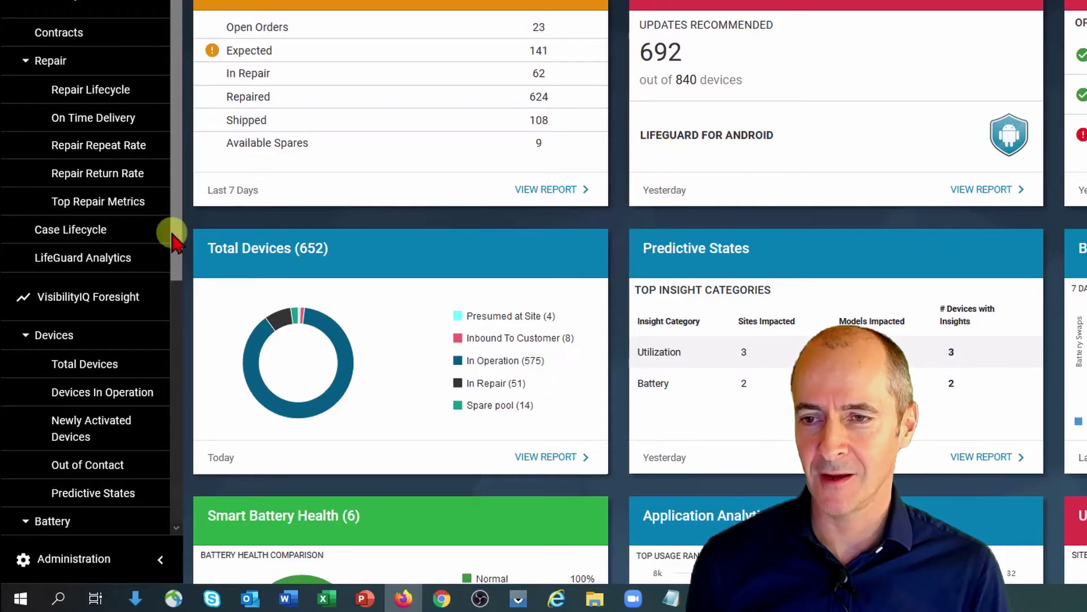
drag(177, 261, 177, 531)
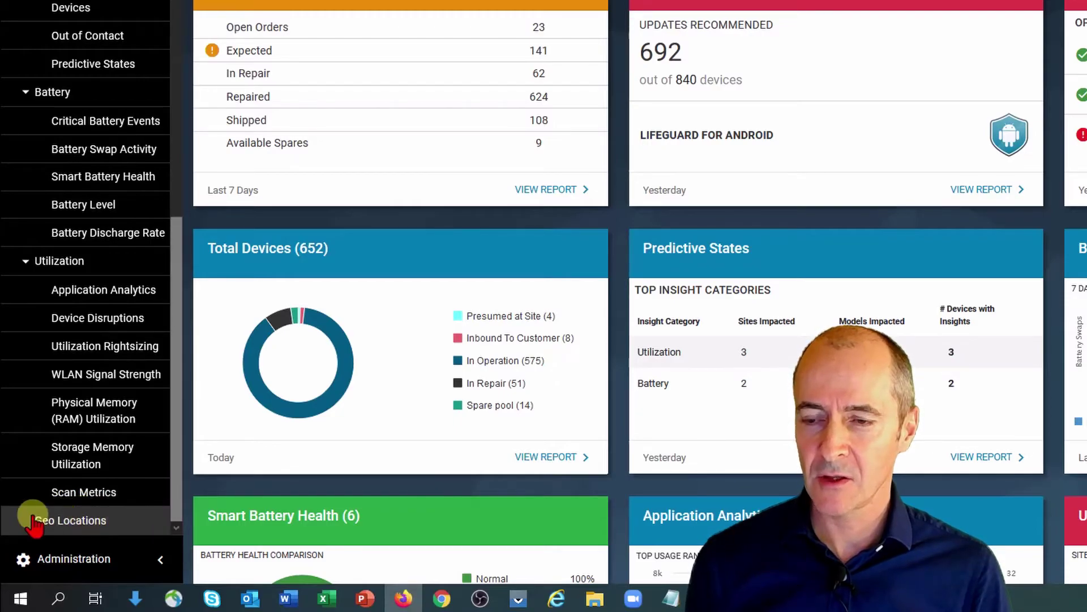
Open the Geo Locations map and zoom to the central US showing Colorado, Kansas and Missouri
click(74, 521)
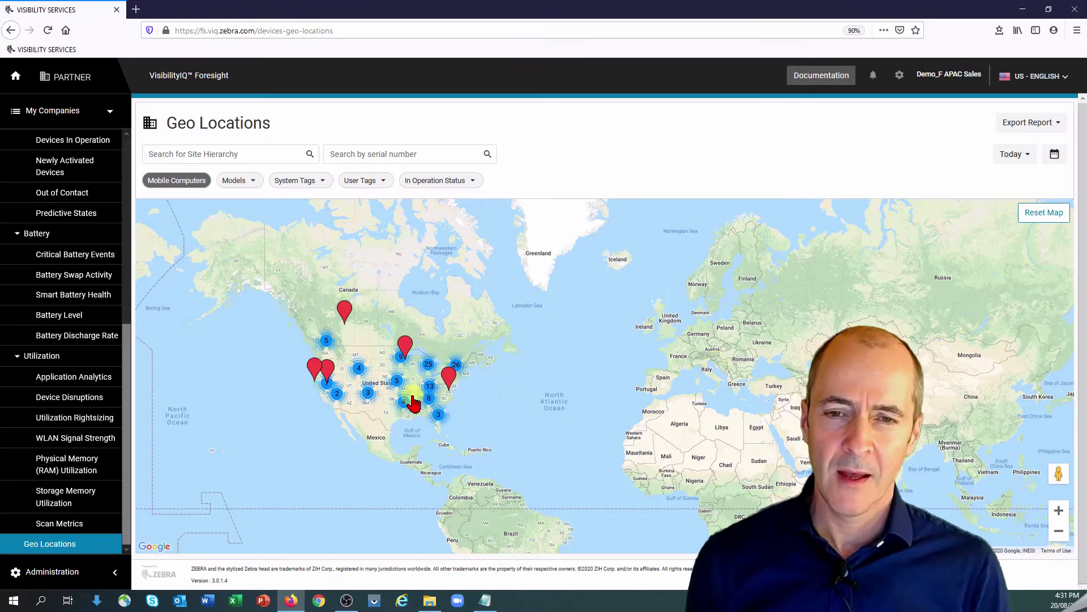
drag(378, 426, 600, 418)
click(1058, 511)
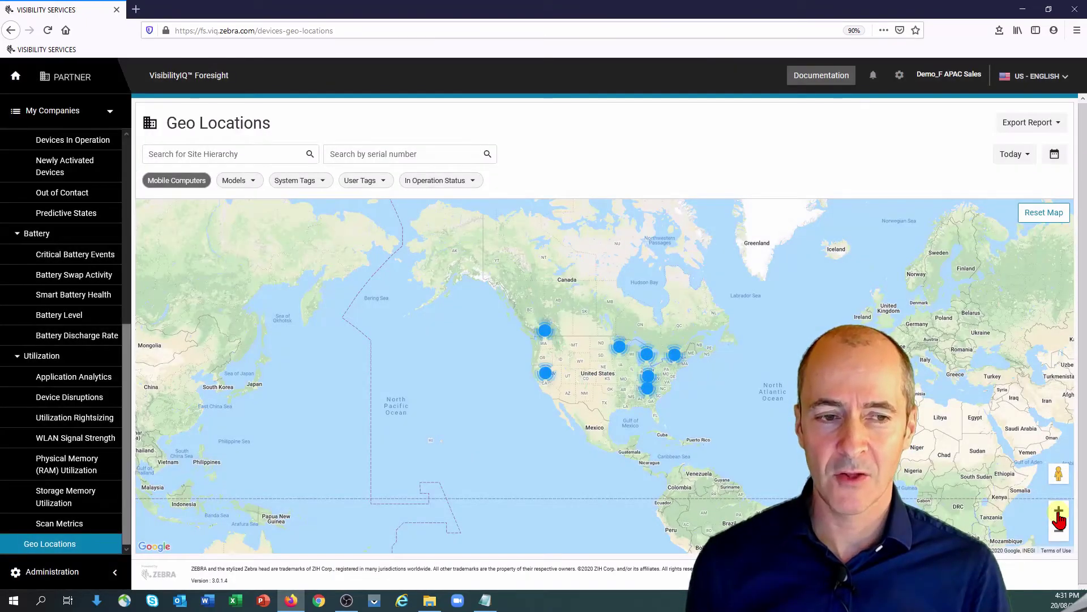
click(1058, 510)
click(1058, 511)
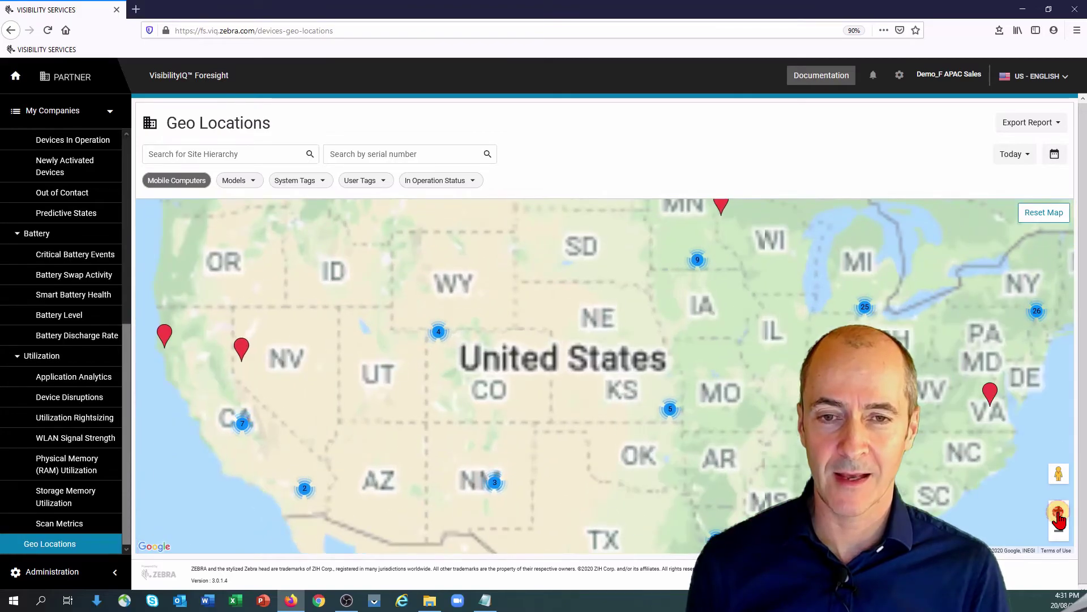
click(1058, 511)
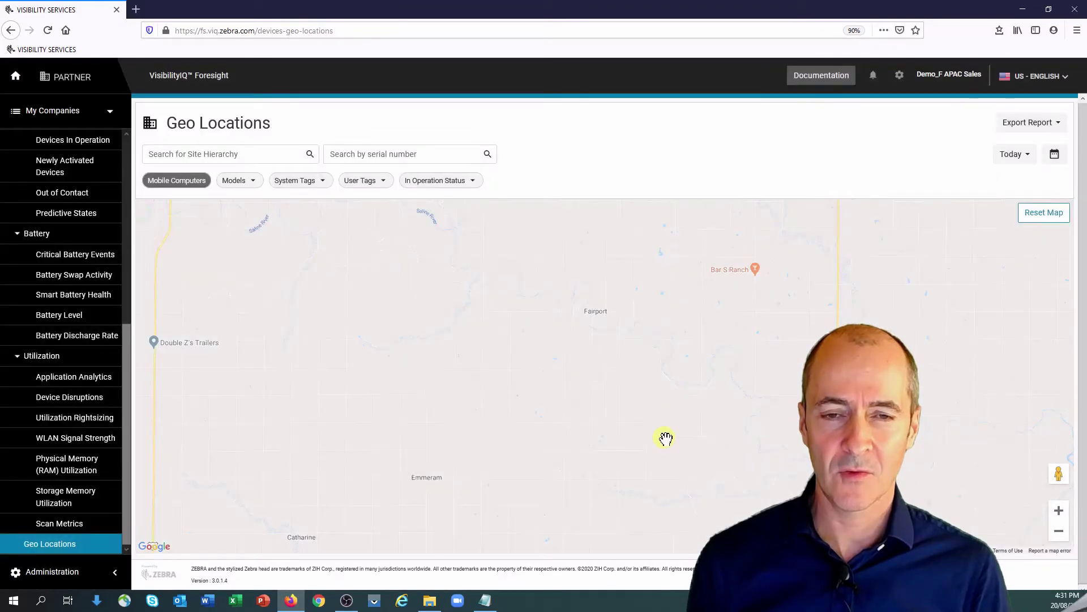
click(1059, 530)
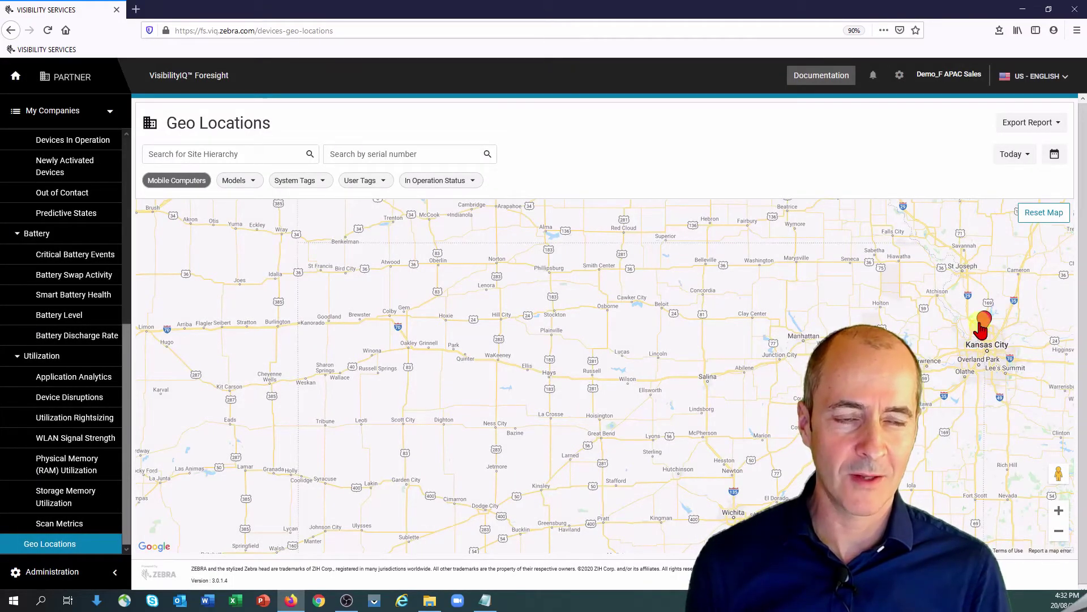
click(1059, 534)
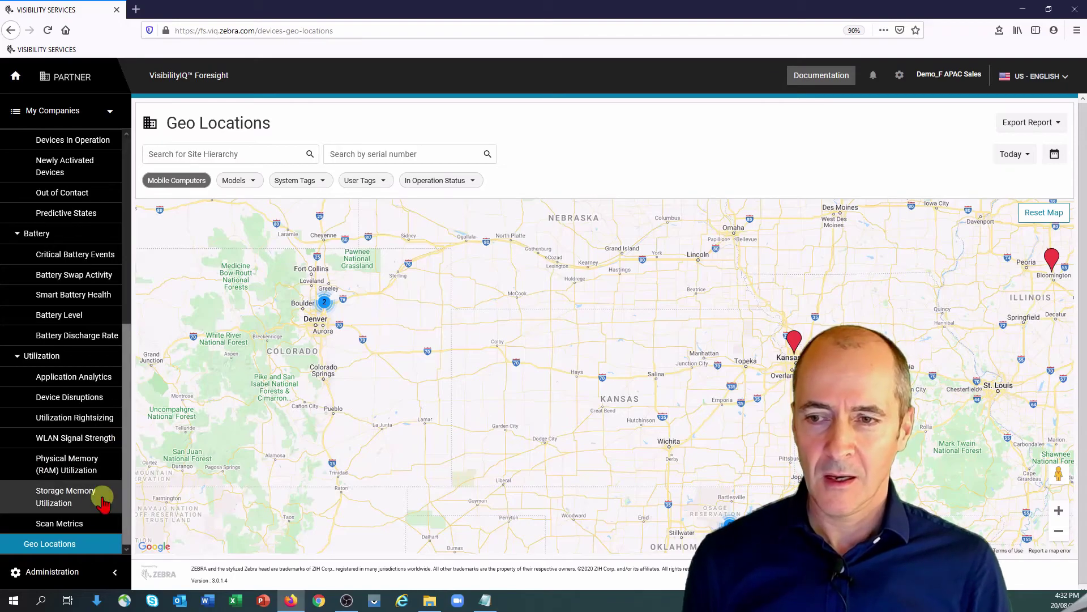
Open Administration to Site Assignment, listing two logins with 845 sites each, and re-expand the sidebar
click(54, 572)
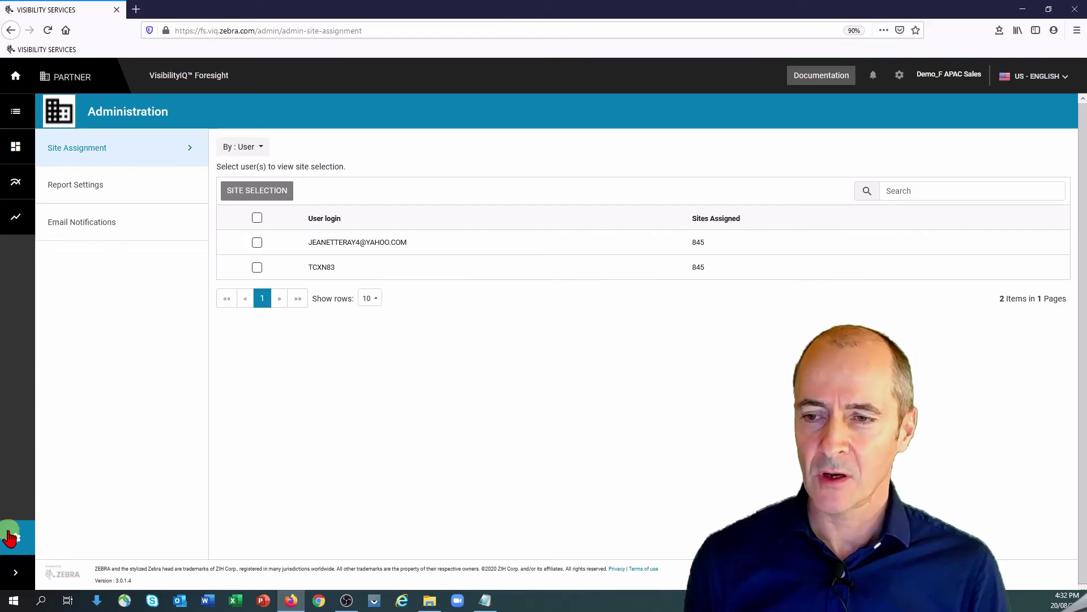
click(14, 575)
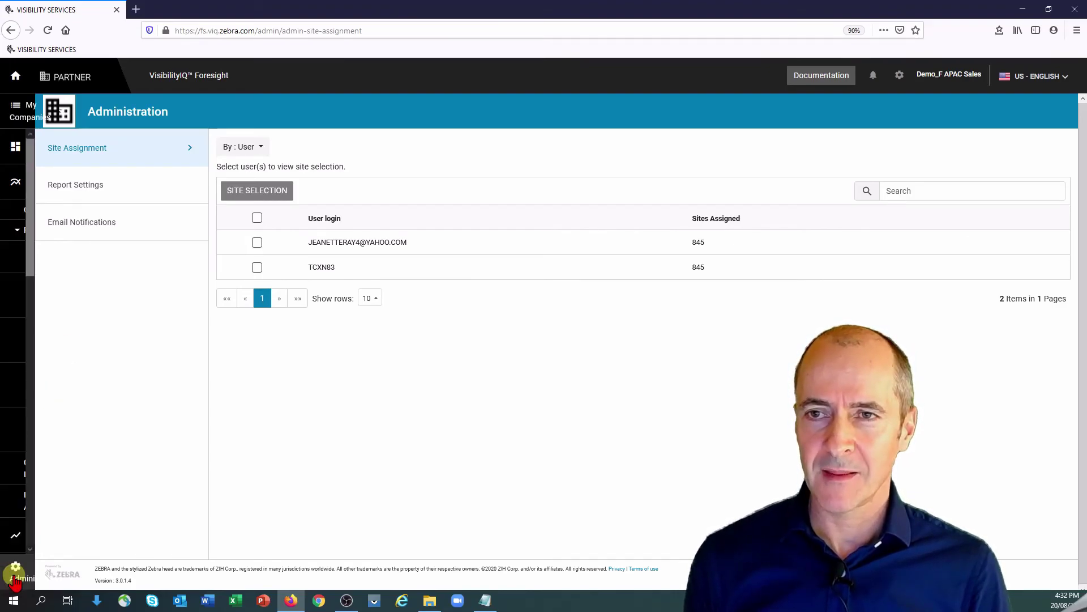